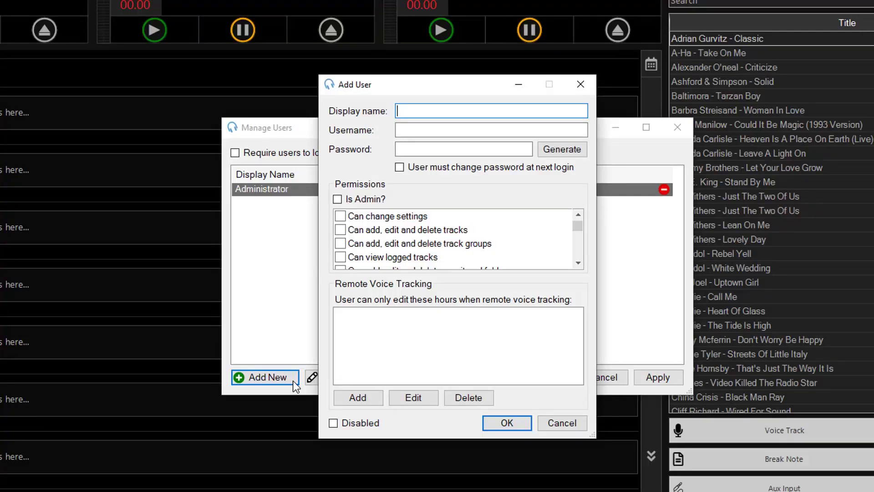
# - Enter name DJ and username dj in the Add User form and generate a random password
pyautogui.write('DJ')
pyautogui.press('Tab')
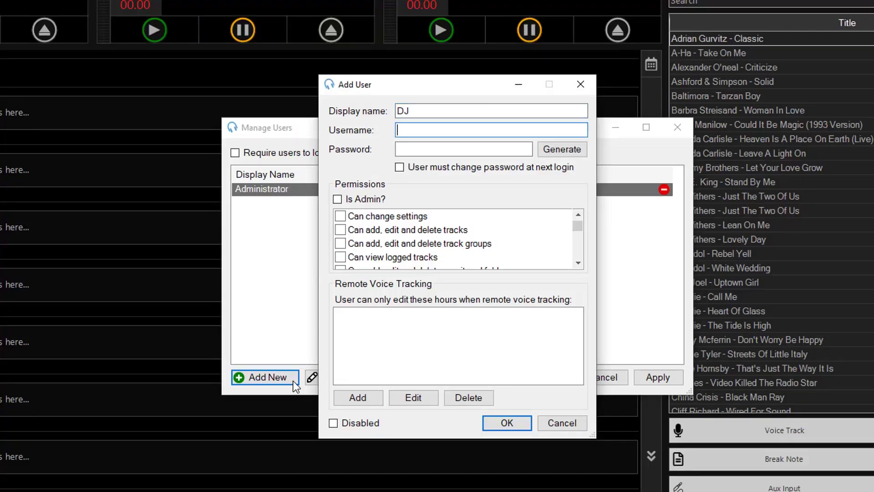
pyautogui.write('dj')
pyautogui.press('Tab')
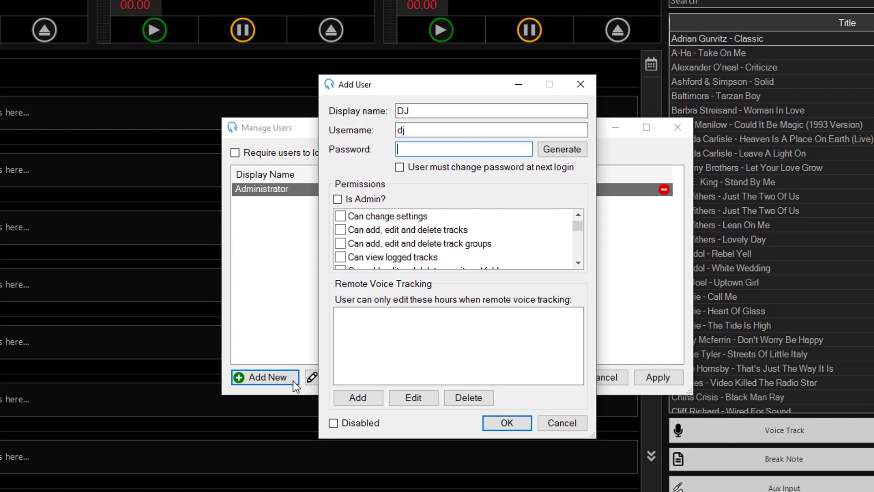
pyautogui.click(552, 150)
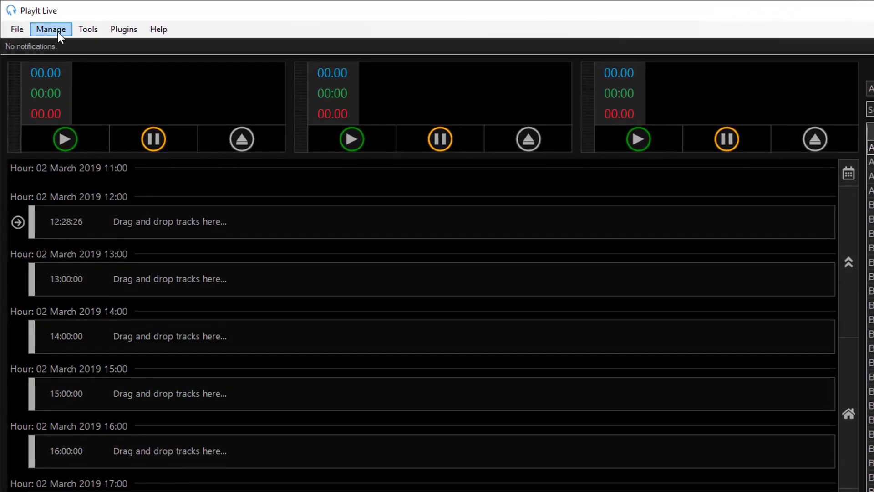
# - Open Manage > Users to view the user list with the Administrator account
pyautogui.click(58, 32)
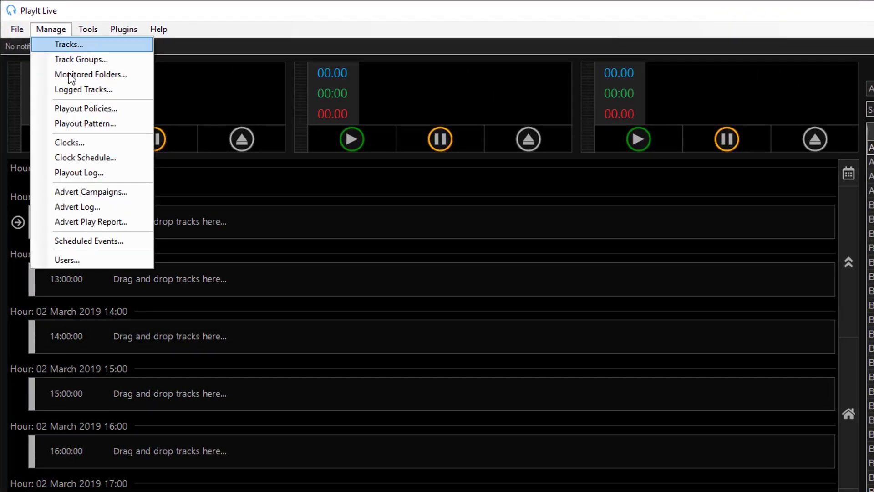
pyautogui.click(132, 262)
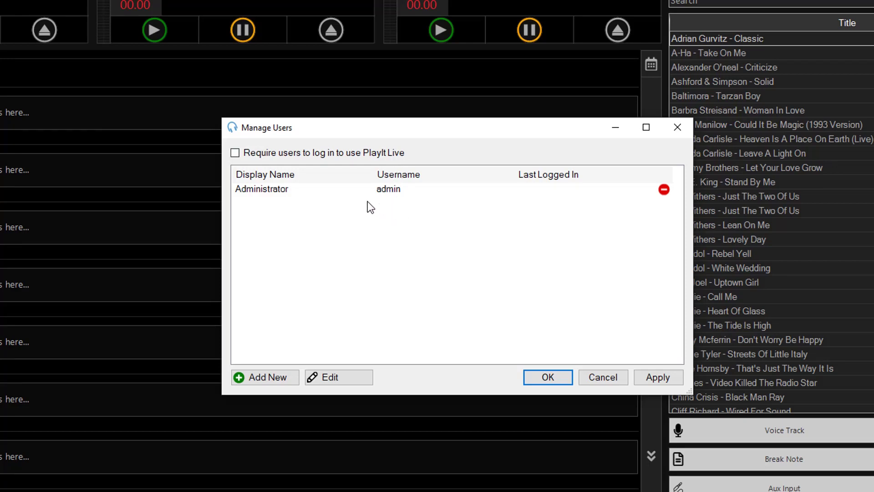
# - Generate and copy a new password for the Administrator account, then save it
pyautogui.doubleClick(335, 191)
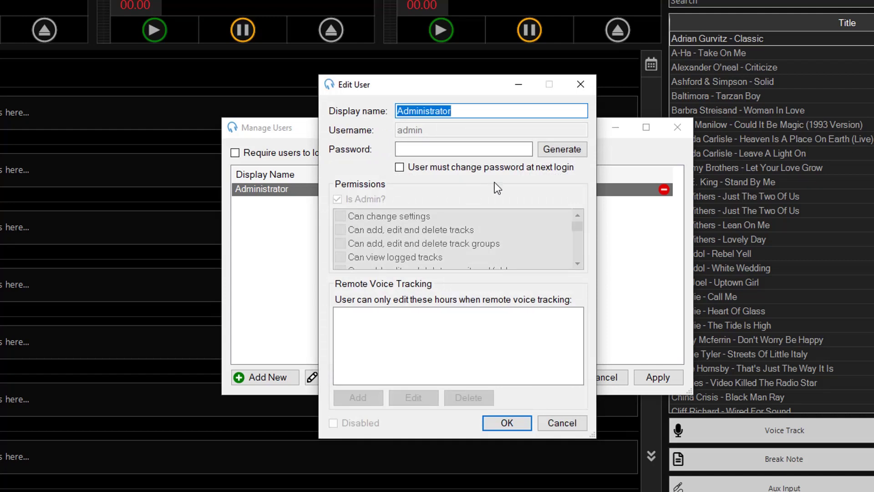
pyautogui.click(548, 151)
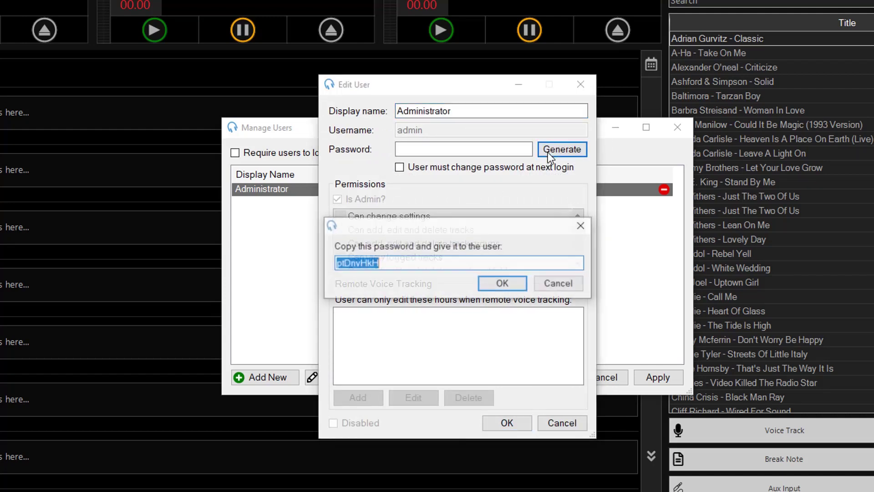
pyautogui.rightClick(366, 259)
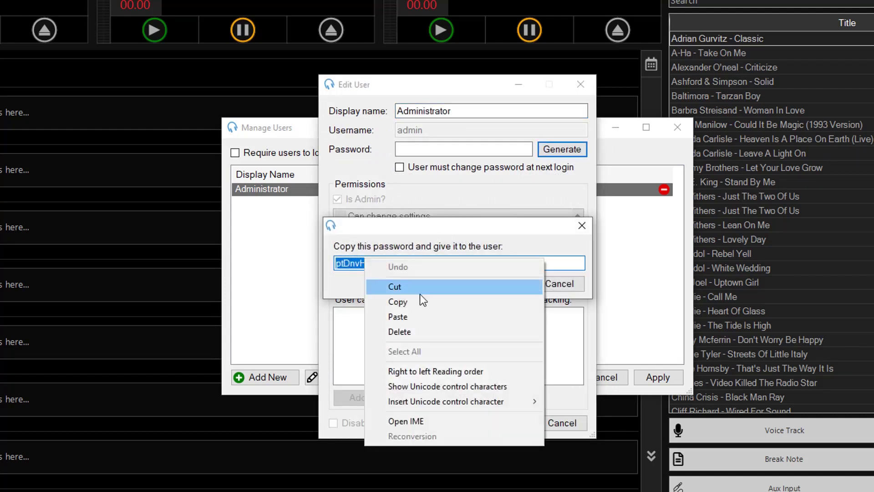
pyautogui.click(455, 301)
pyautogui.click(504, 283)
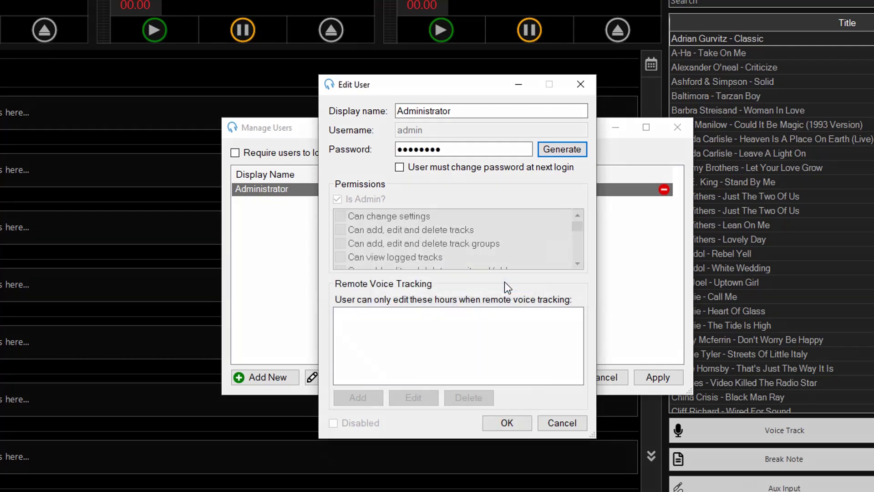
pyautogui.click(526, 427)
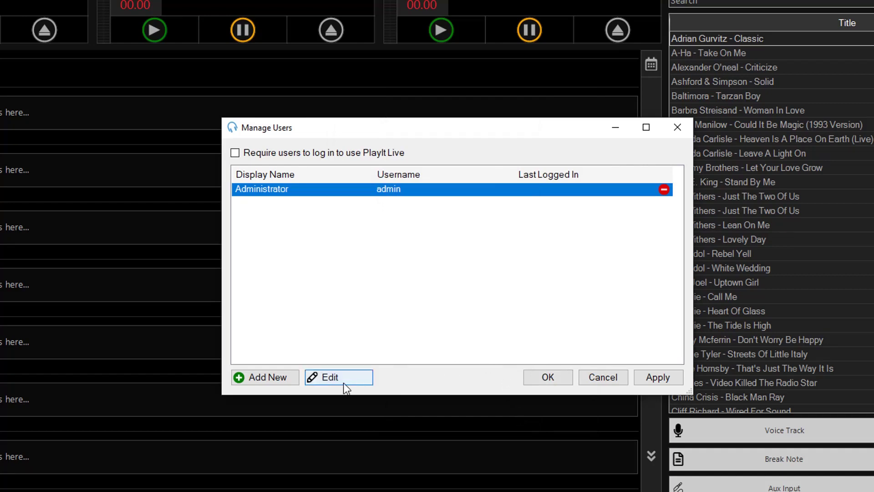
# - Add a new user named DJ with username dj and generate a password
pyautogui.click(297, 380)
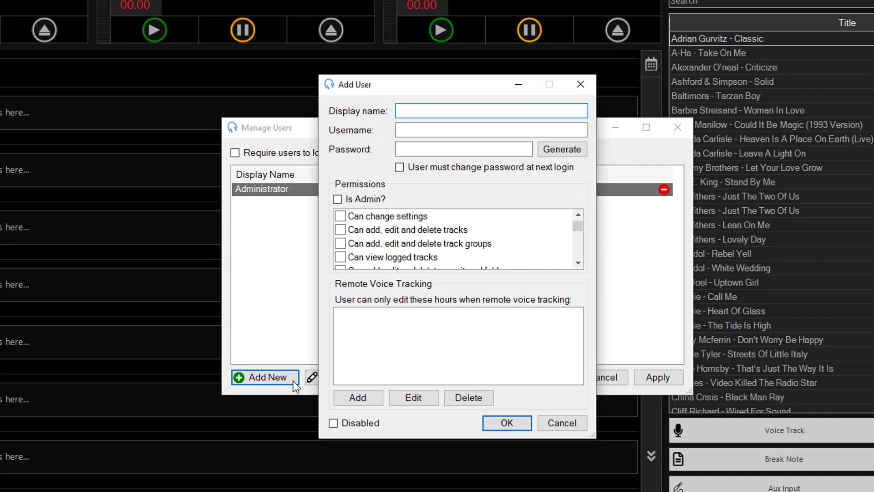
pyautogui.write('DJ')
pyautogui.press('Tab')
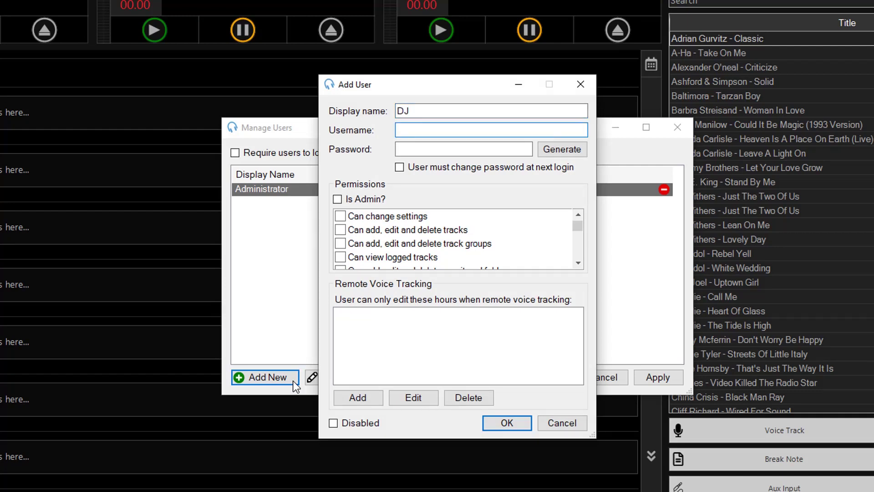
pyautogui.write('dj')
pyautogui.press('Tab')
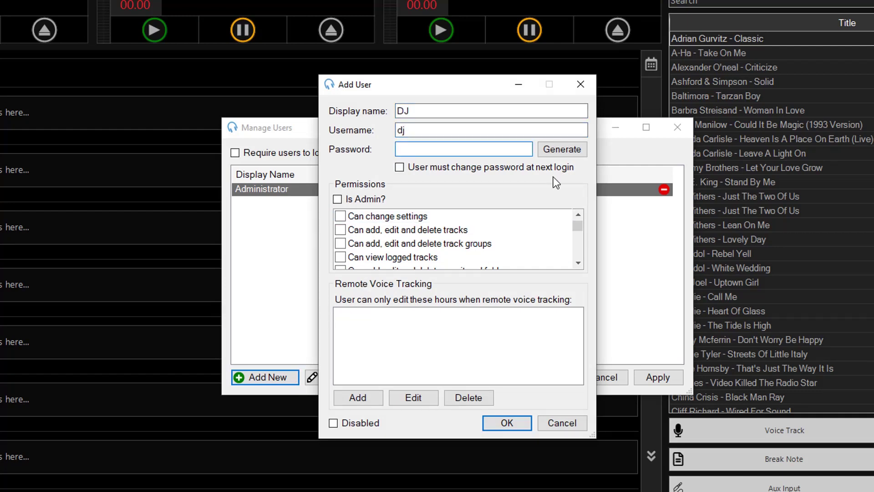
pyautogui.click(550, 149)
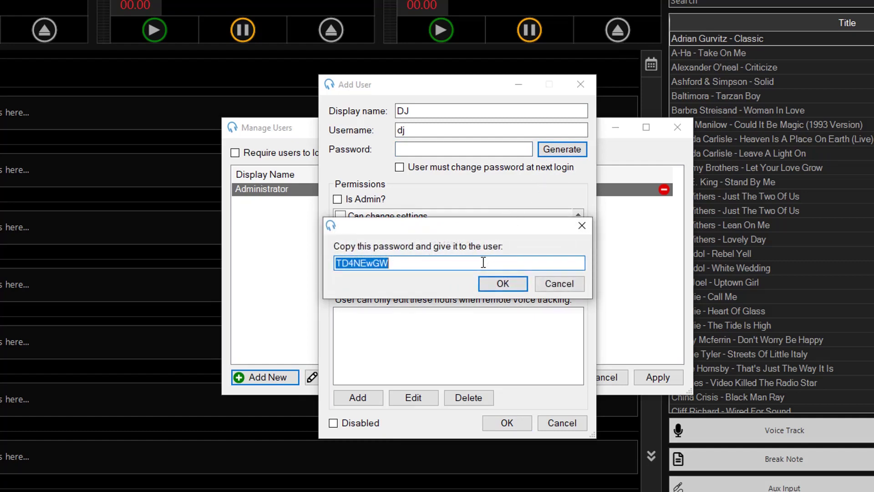
# - Copy and accept the generated password, then save the DJ user with no permissions
pyautogui.hotkey('ctrl', 'c')
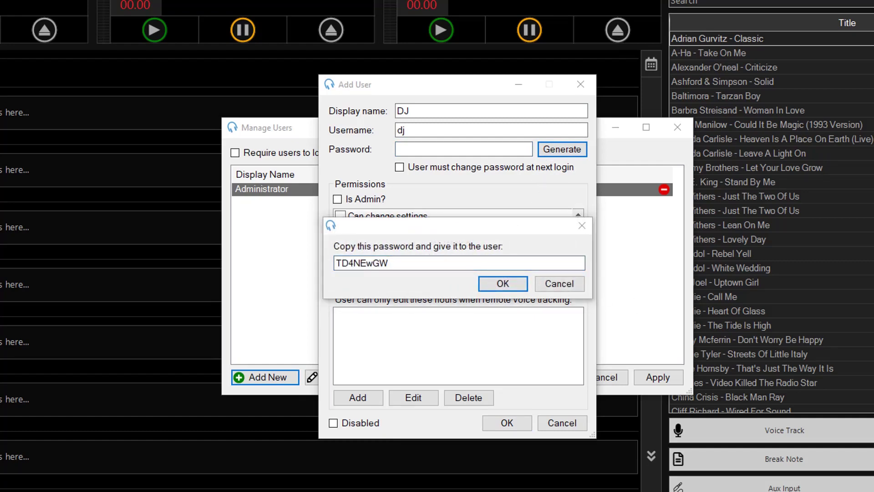
pyautogui.rightClick(381, 263)
pyautogui.click(414, 304)
pyautogui.click(503, 284)
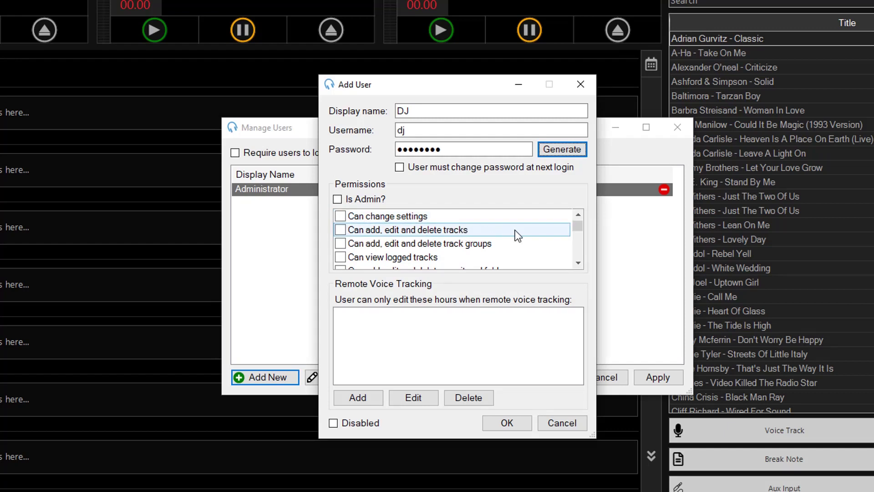
pyautogui.scroll(-3, 515, 231)
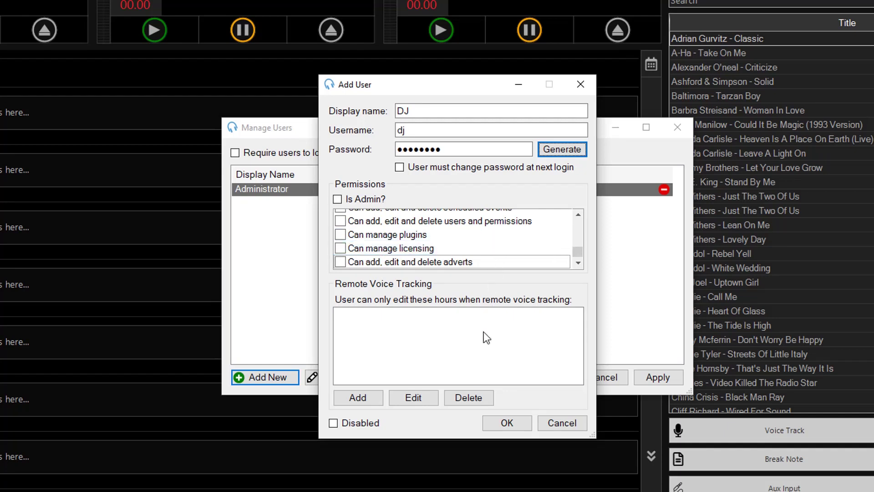
pyautogui.click(516, 423)
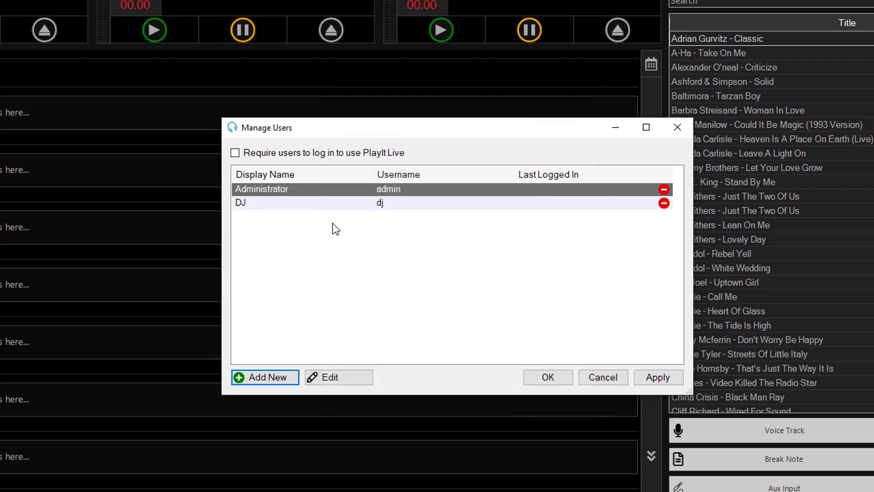
pyautogui.click(324, 205)
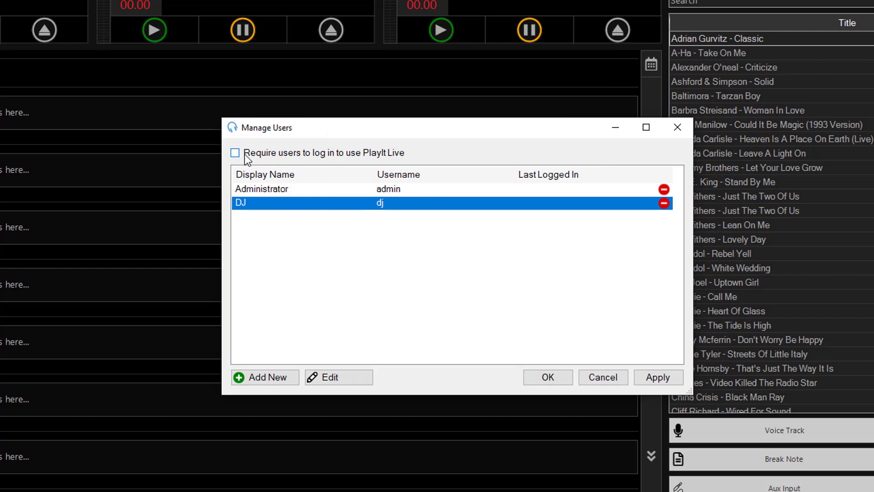
# - Turn on 'Require users to log in to use PlayIt Live' and save the user settings
pyautogui.click(403, 154)
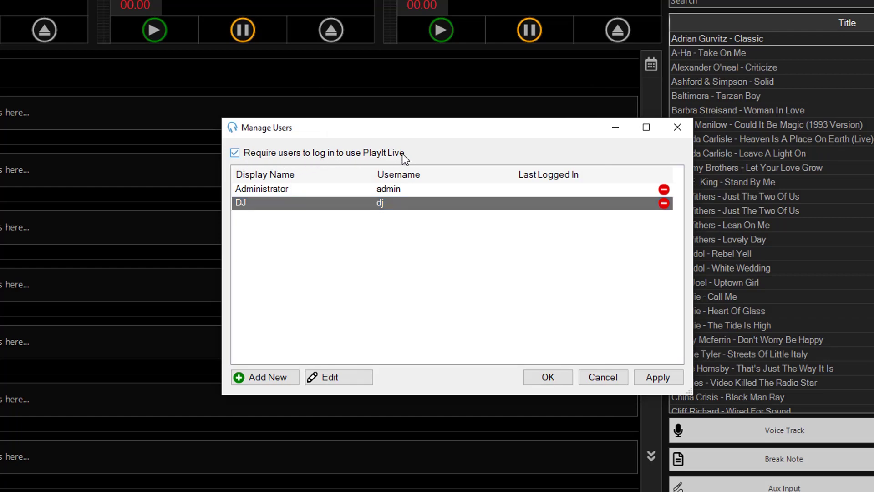
pyautogui.click(558, 381)
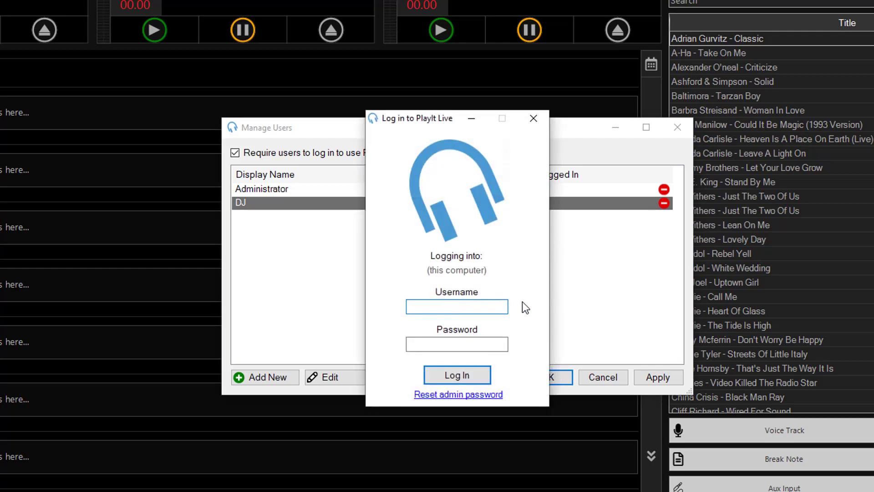
# - Log in with username dj and the DJ user's password
pyautogui.write('dj')
pyautogui.press('Tab')
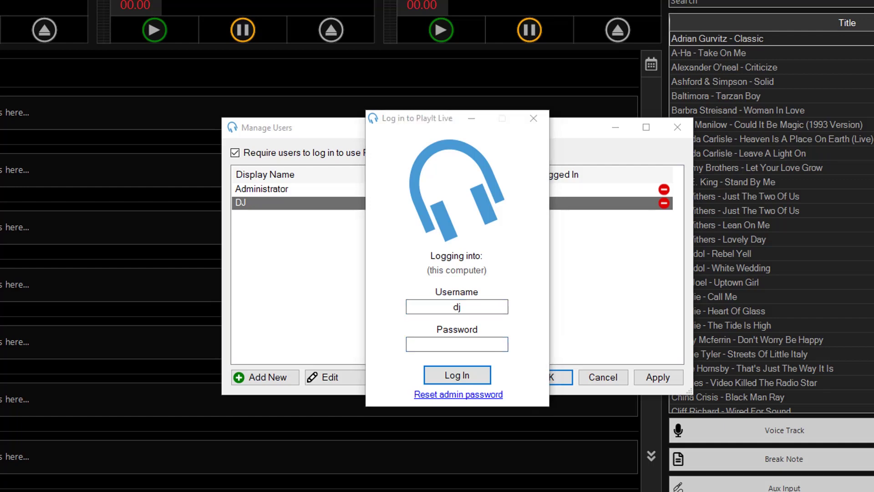
pyautogui.write('*********')
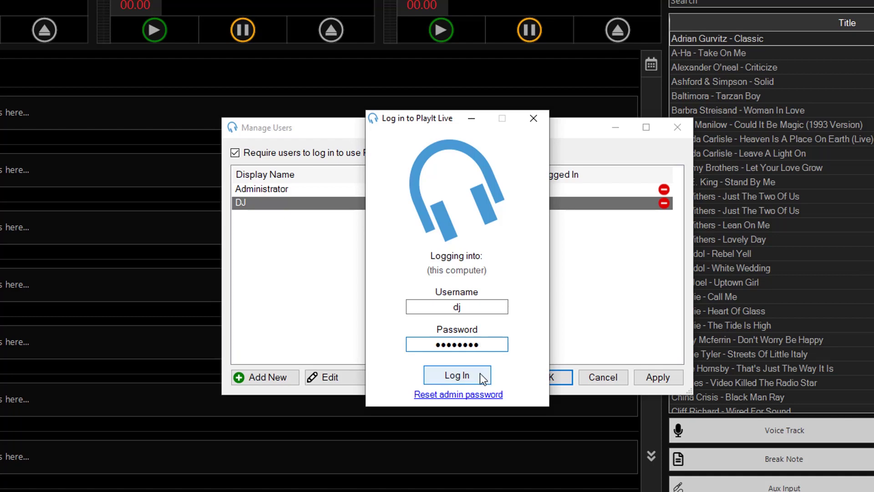
pyautogui.click(480, 375)
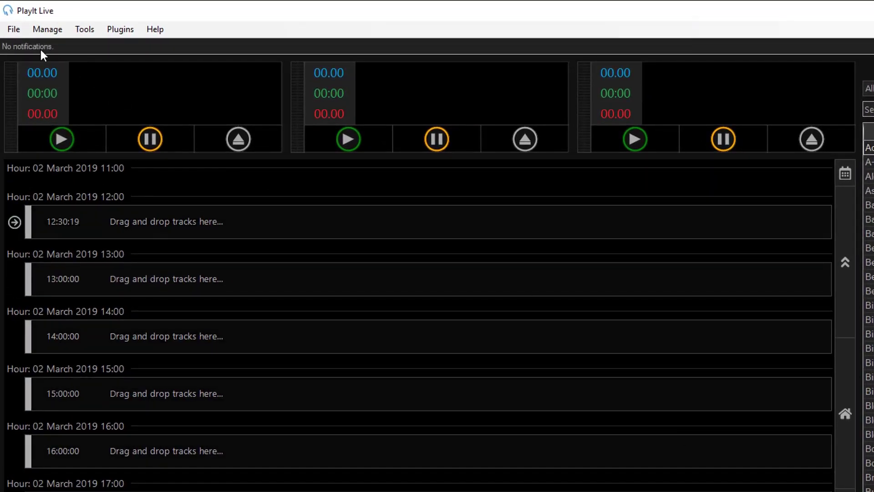
pyautogui.click(15, 29)
pyautogui.moveTo(91, 33)
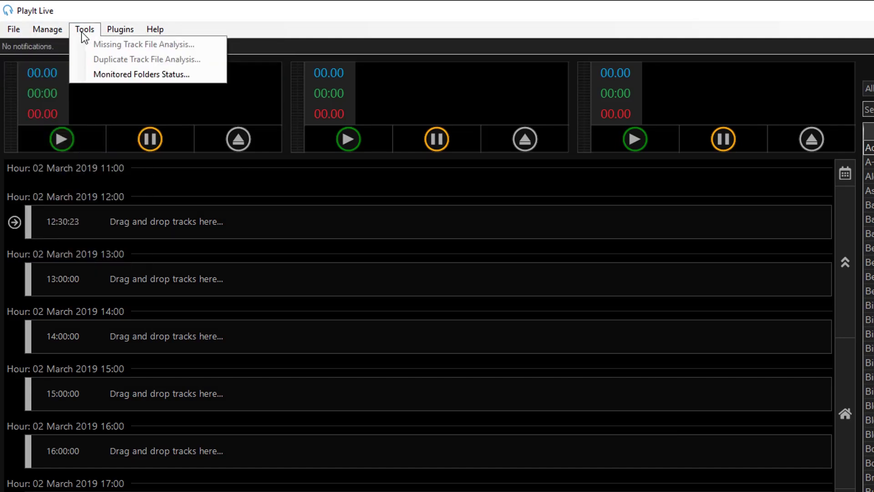
pyautogui.moveTo(59, 32)
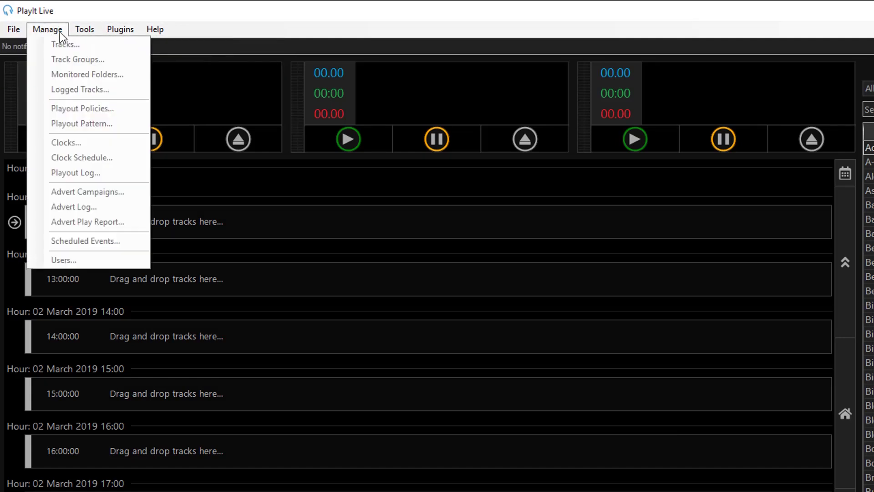
pyautogui.moveTo(20, 32)
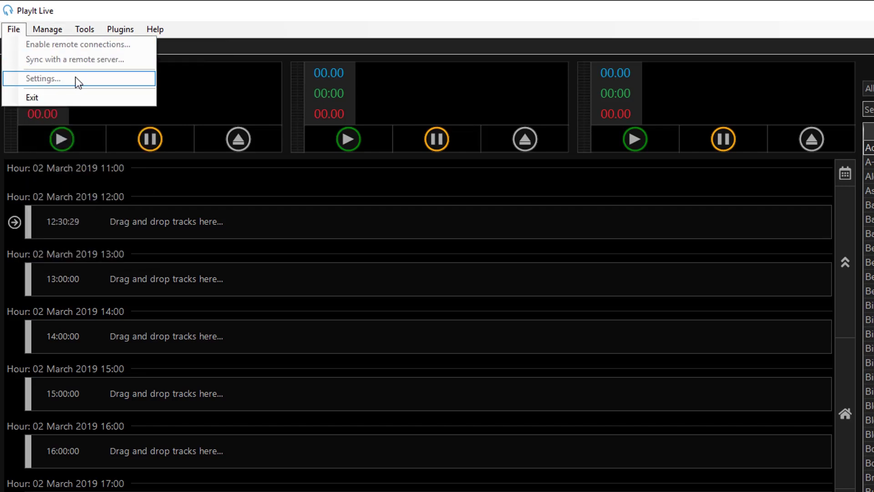
pyautogui.click(525, 32)
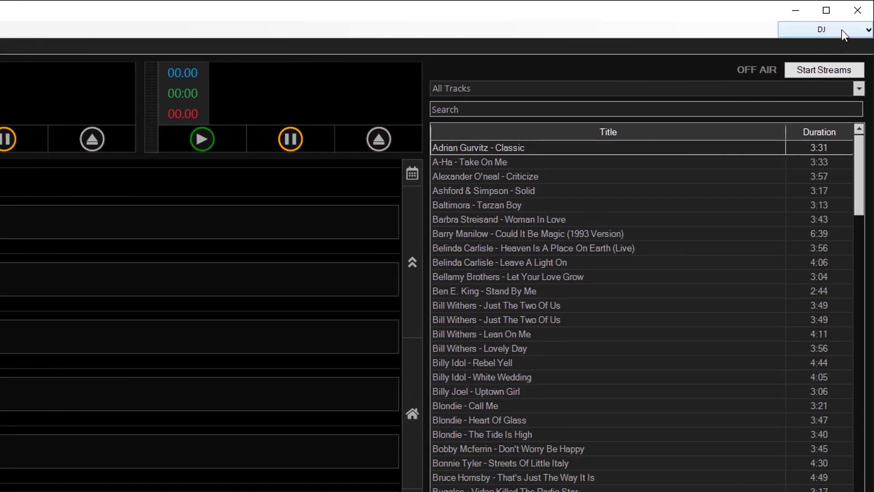
# - Log off the DJ user and log back in as admin with the admin password
pyautogui.click(842, 31)
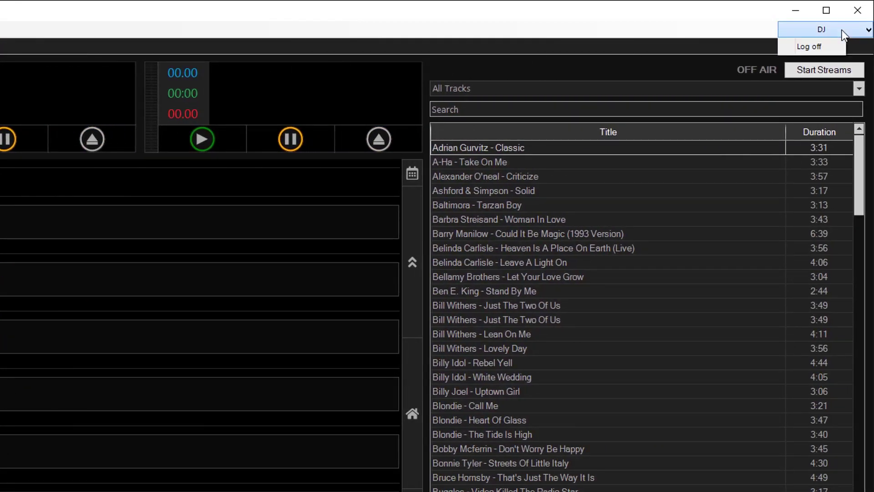
pyautogui.click(832, 51)
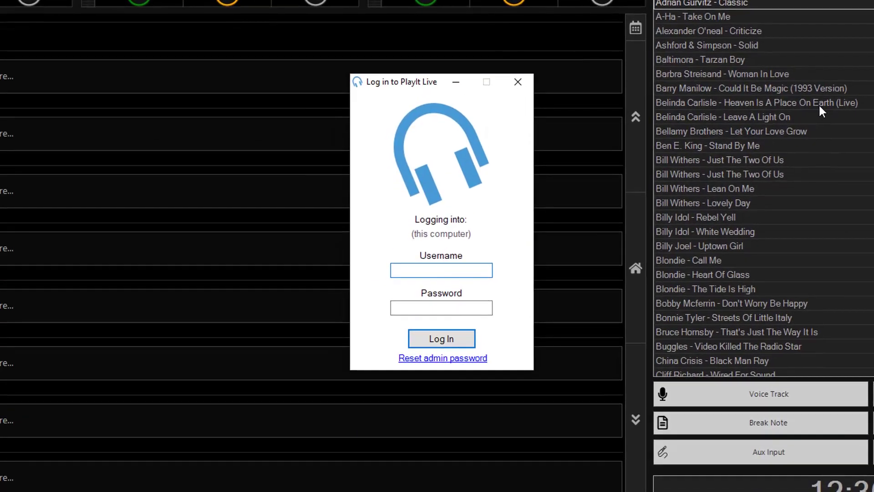
pyautogui.write('admin')
pyautogui.press('Tab')
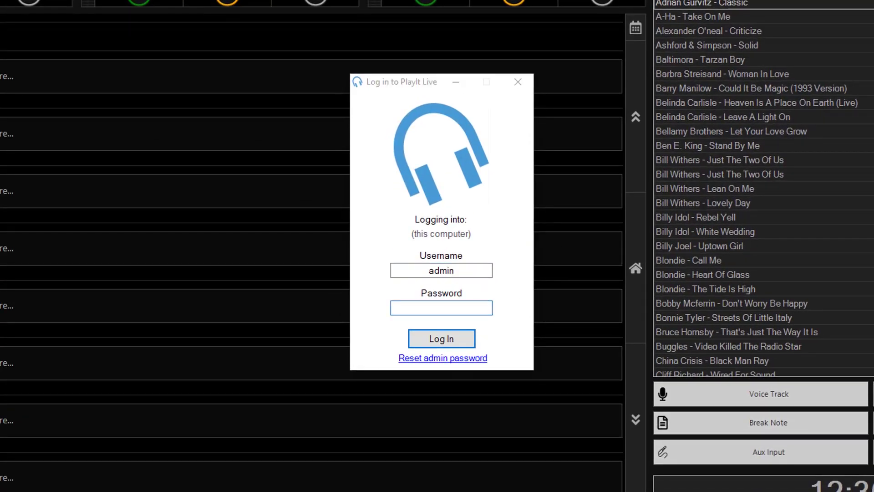
pyautogui.write('password')
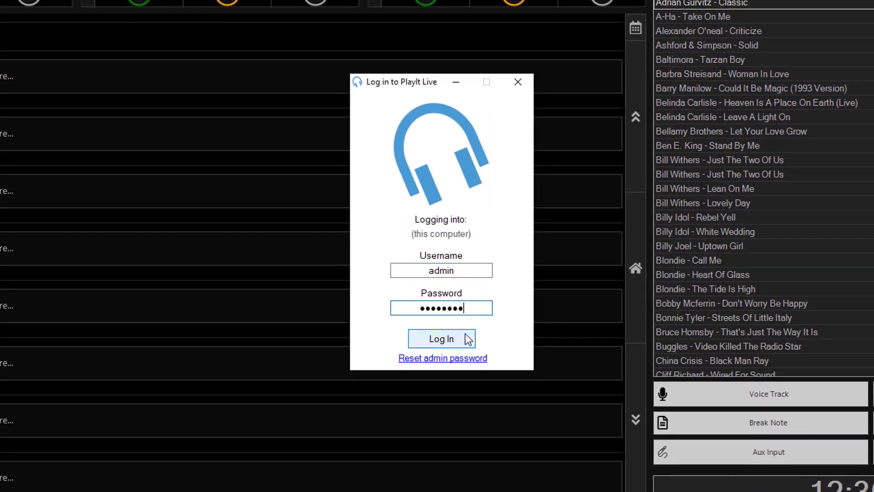
pyautogui.click(468, 341)
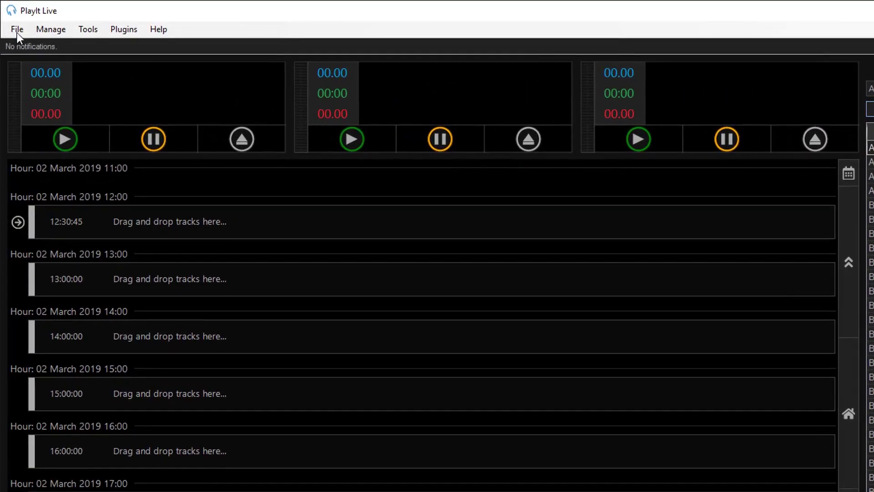
pyautogui.click(18, 30)
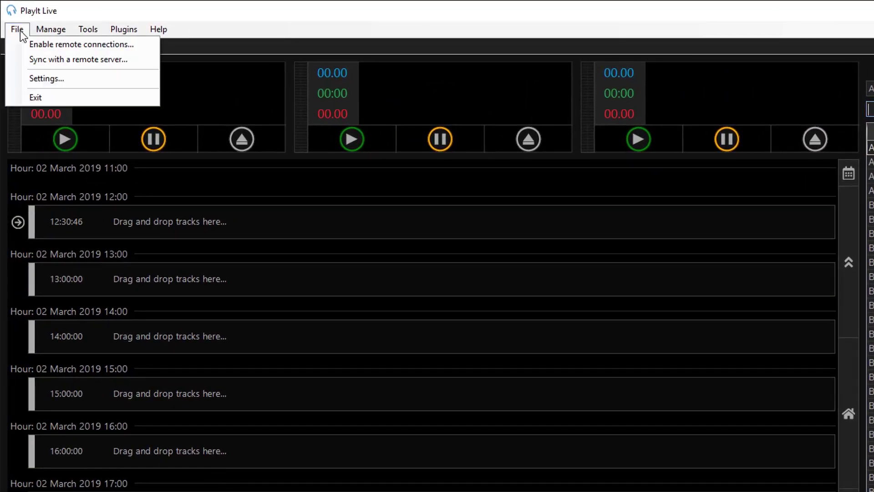
pyautogui.click(88, 78)
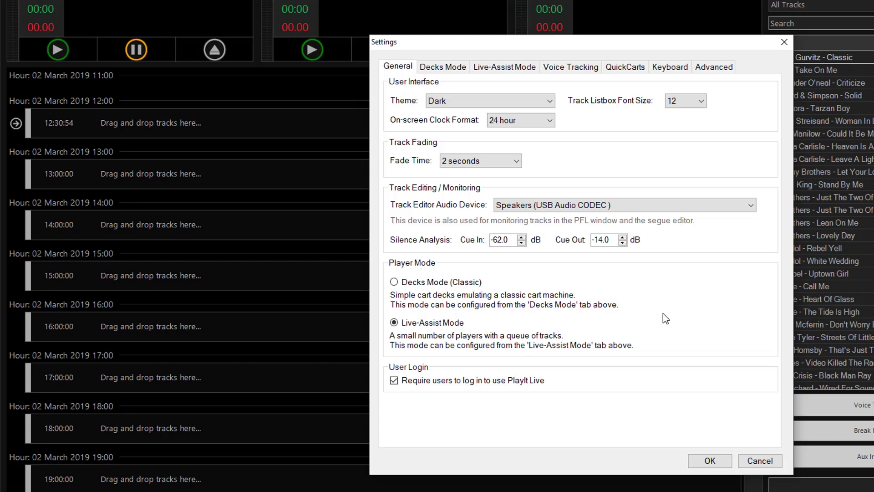
pyautogui.click(723, 455)
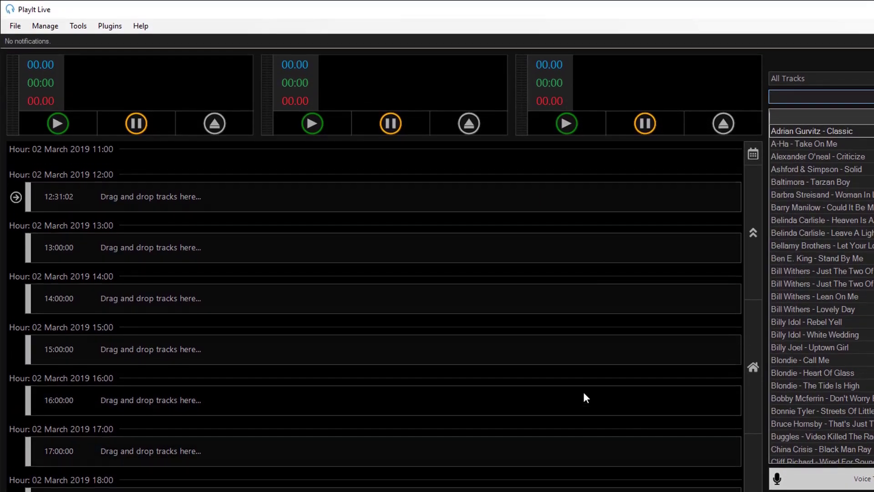
pyautogui.click(48, 27)
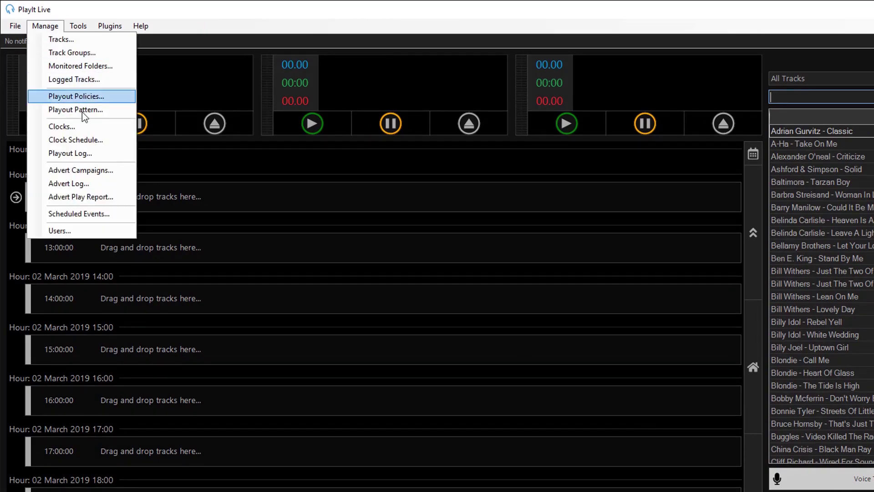
# - Open the user accounts list showing Administrator and DJ with login required
pyautogui.click(105, 232)
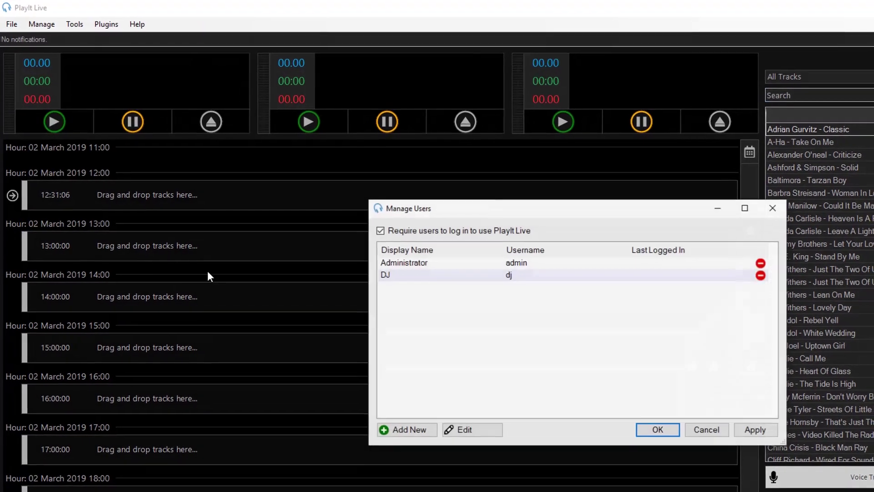